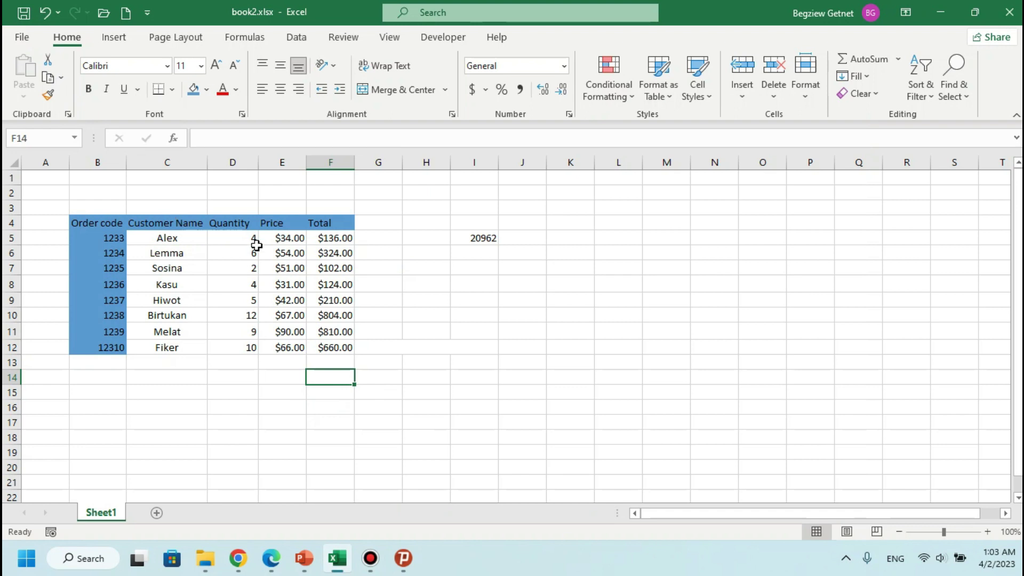
# Step: Go to File > New, browse the template gallery, and select the online template search box
pyautogui.click(22, 47)
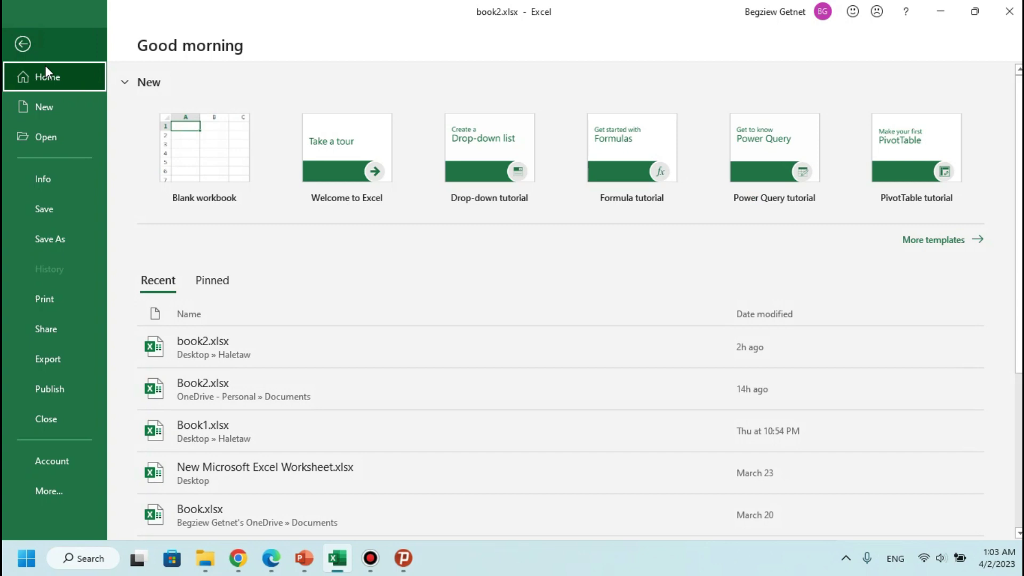
pyautogui.click(59, 114)
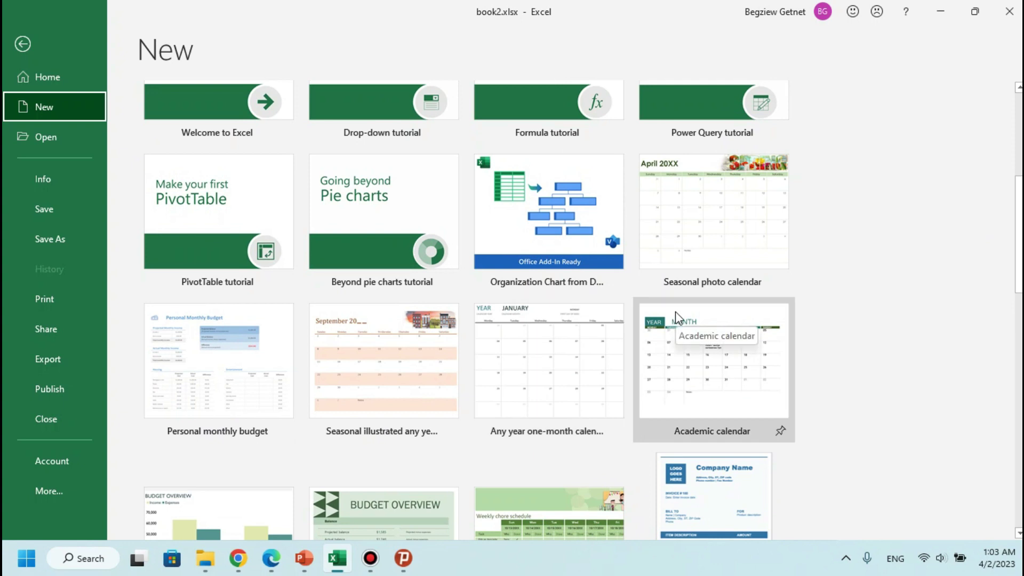
pyautogui.scroll(-5, 675, 311)
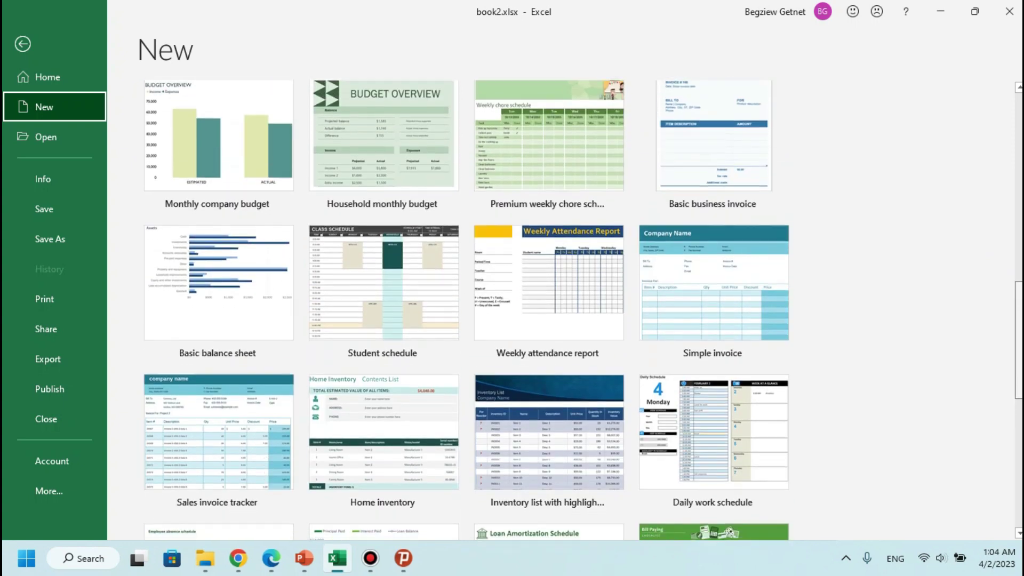
pyautogui.scroll(-3, 699, 258)
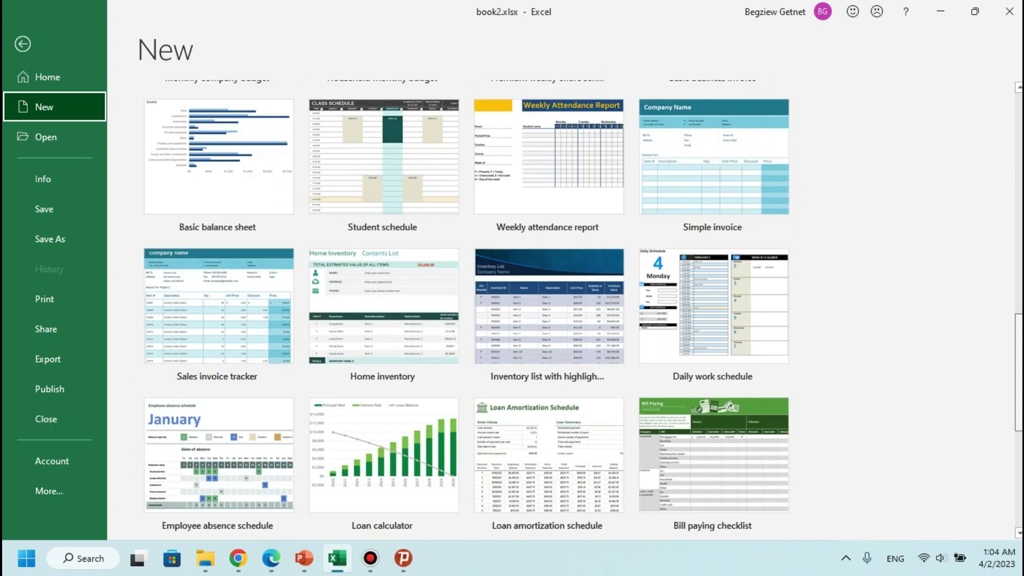
pyautogui.scroll(-3, 466, 309)
pyautogui.scroll(10, 467, 309)
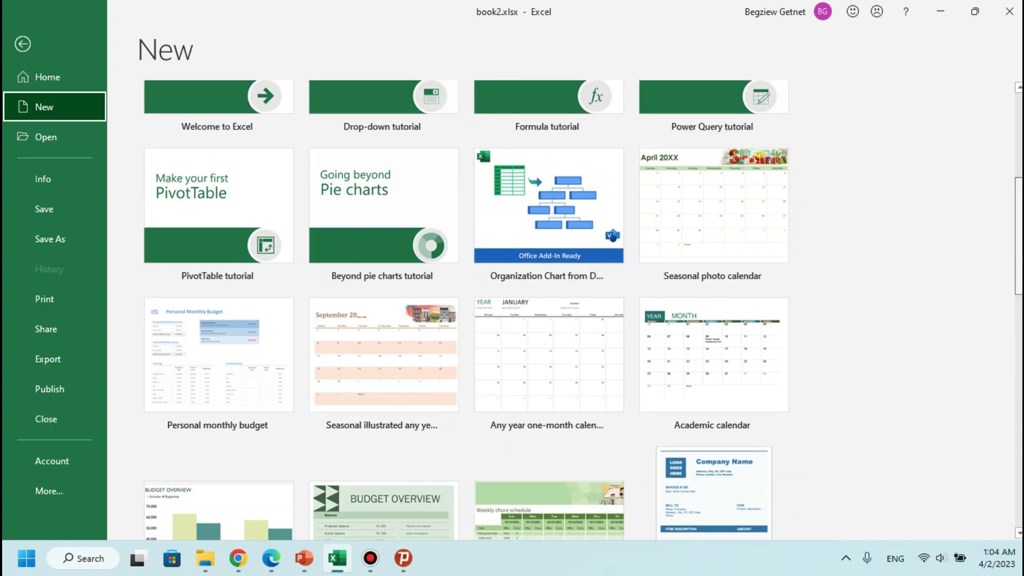
pyautogui.scroll(5, 466, 309)
pyautogui.click(305, 265)
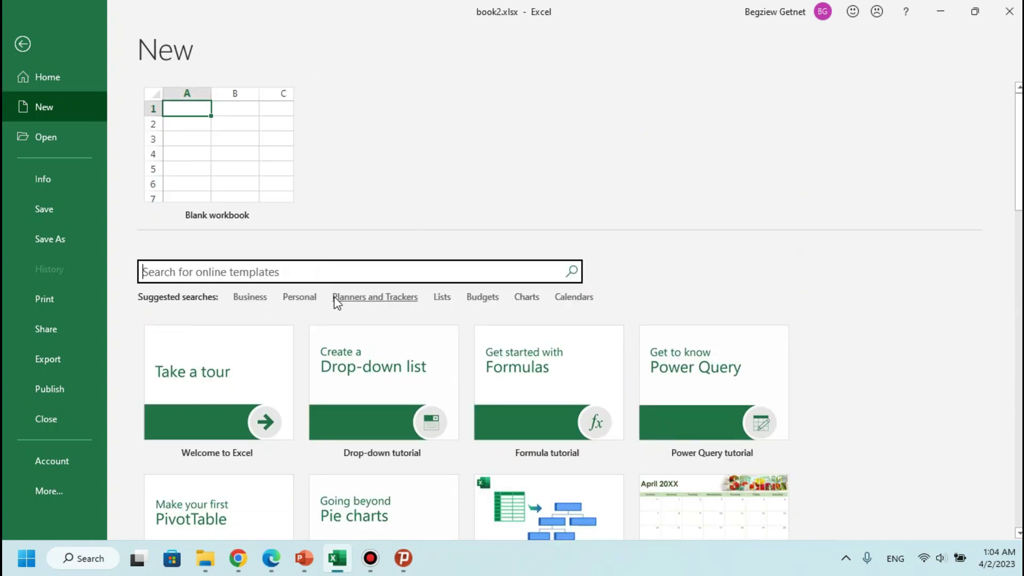
# Step: Look at the Lists templates, then search Budgets and preview the Monthly company budget template
pyautogui.click(441, 297)
pyautogui.scroll(-2, 979, 211)
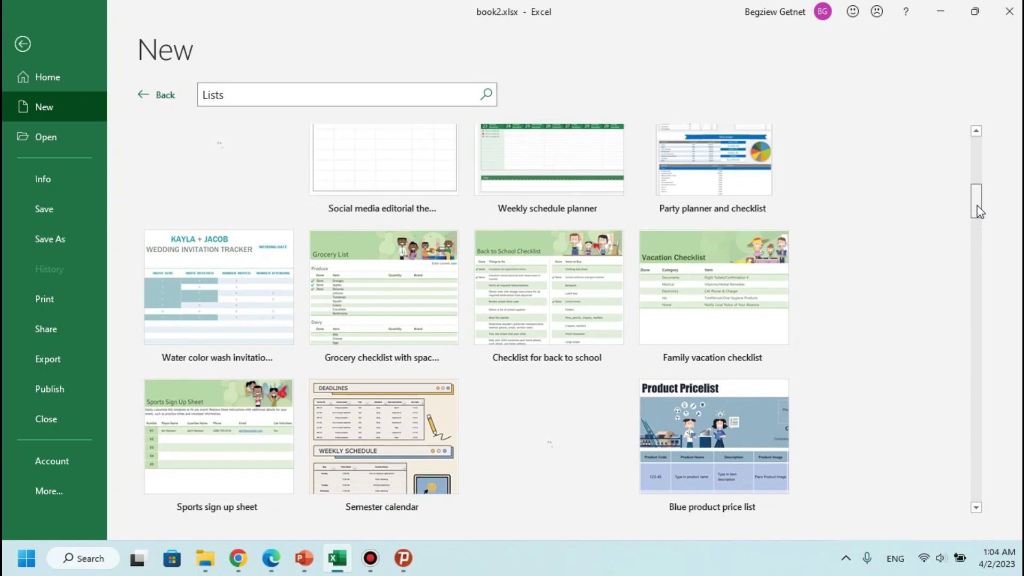
pyautogui.moveTo(977, 205); pyautogui.dragTo(973, 139)
pyautogui.click(158, 96)
pyautogui.click(485, 296)
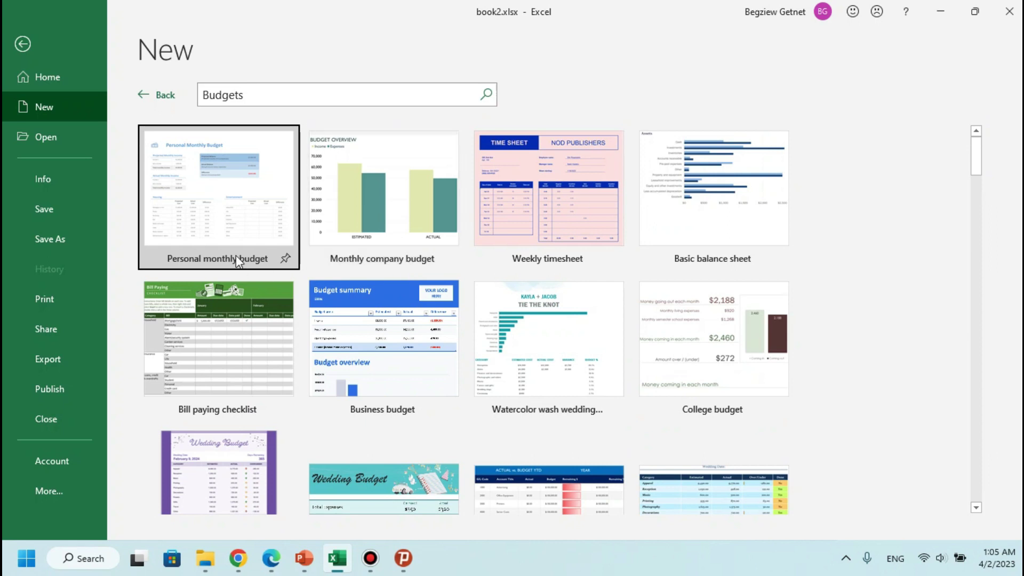
pyautogui.moveTo(382, 196)
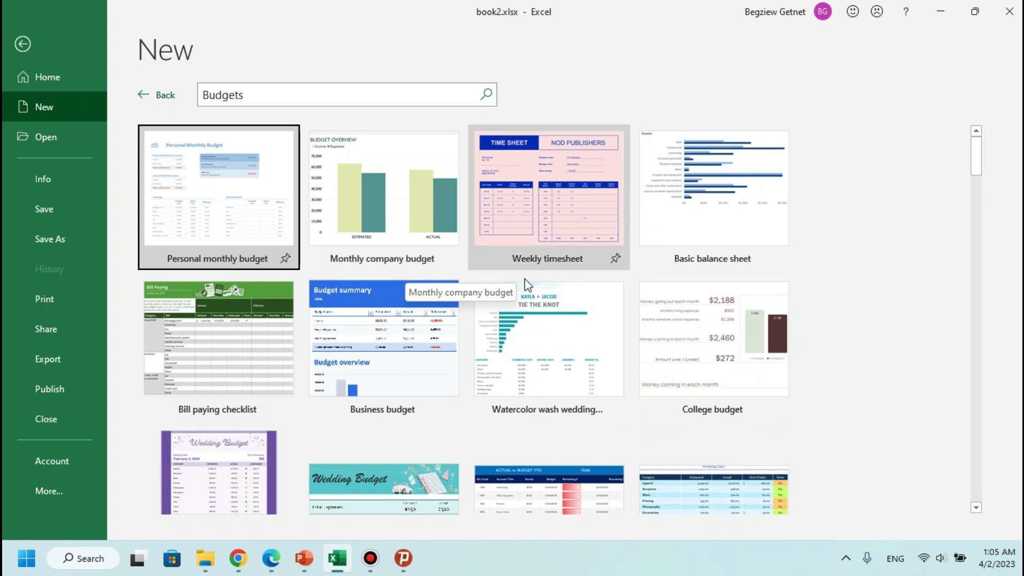
pyautogui.click(362, 196)
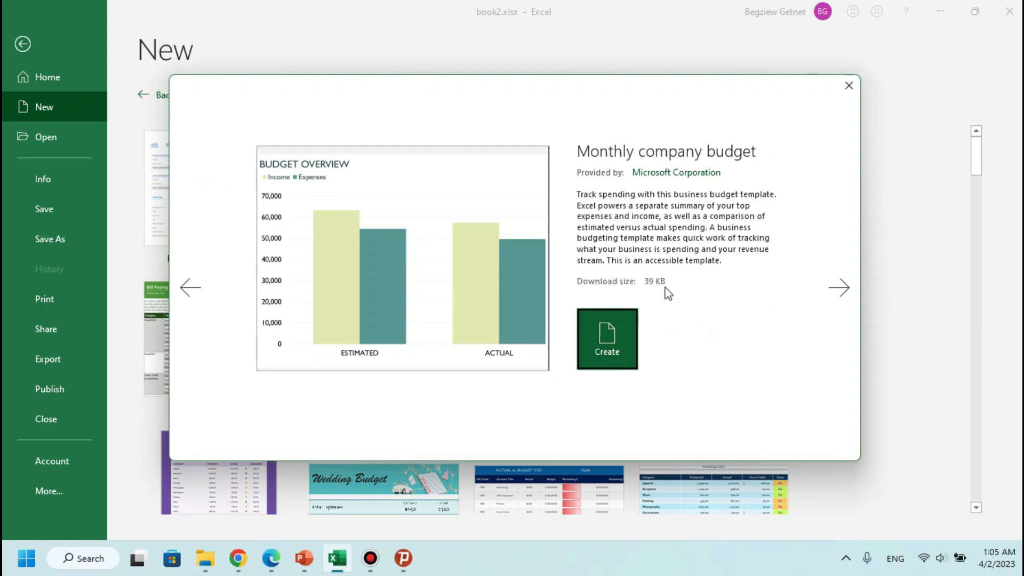
# Step: Move to the Weekly timesheet template and create a new workbook from it
pyautogui.click(835, 300)
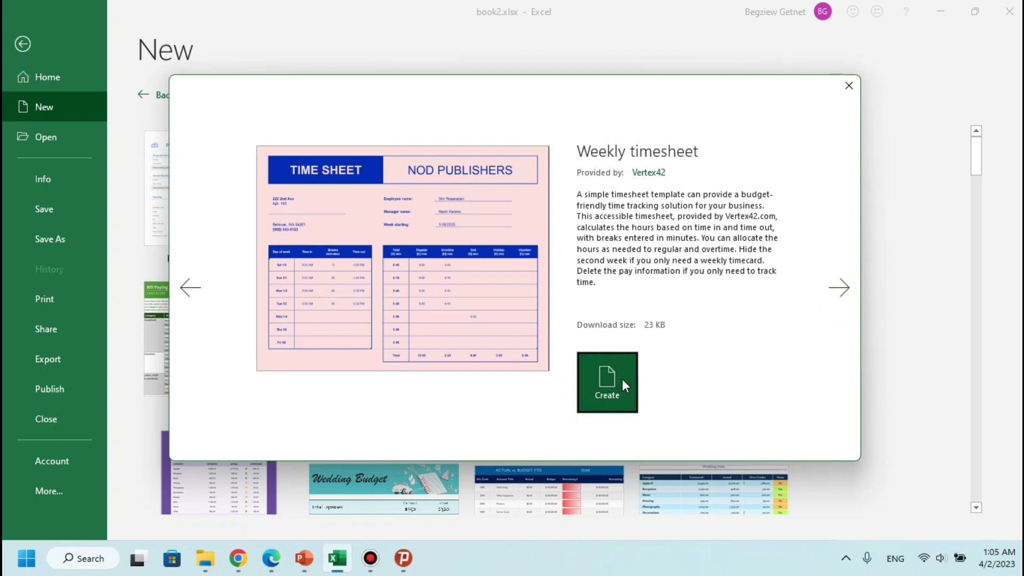
pyautogui.click(617, 395)
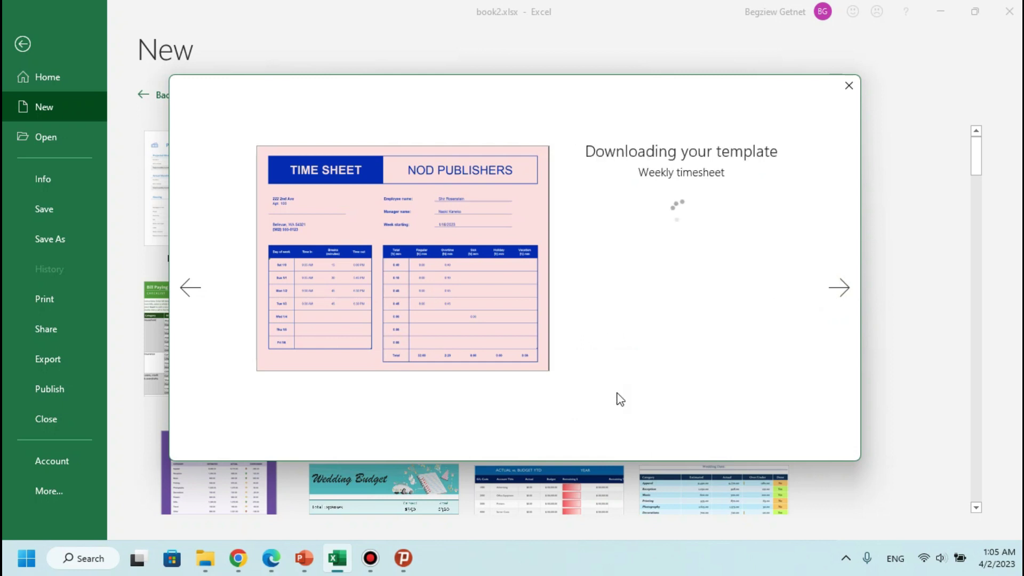
pyautogui.moveTo(1017, 213); pyautogui.dragTo(1020, 427)
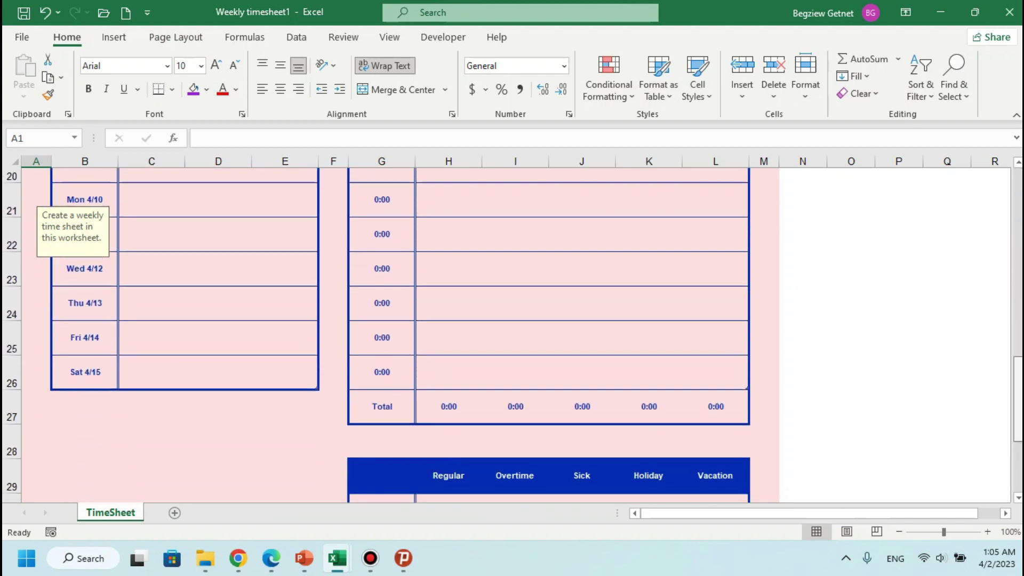
# Step: Give the TIME SHEET header cell B2 a green fill
pyautogui.moveTo(1018, 448); pyautogui.dragTo(1017, 213)
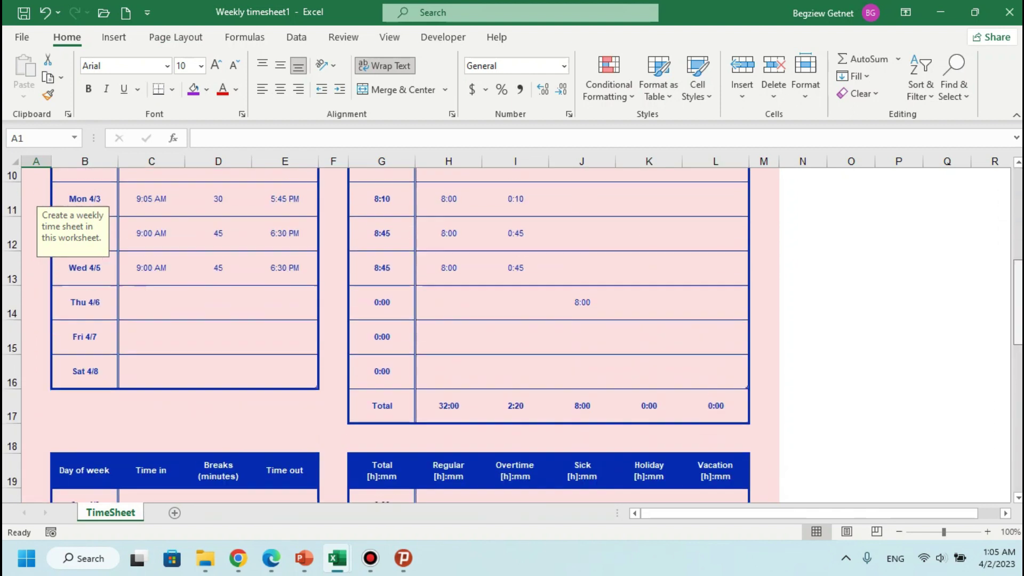
pyautogui.click(523, 244)
pyautogui.doubleClick(523, 244)
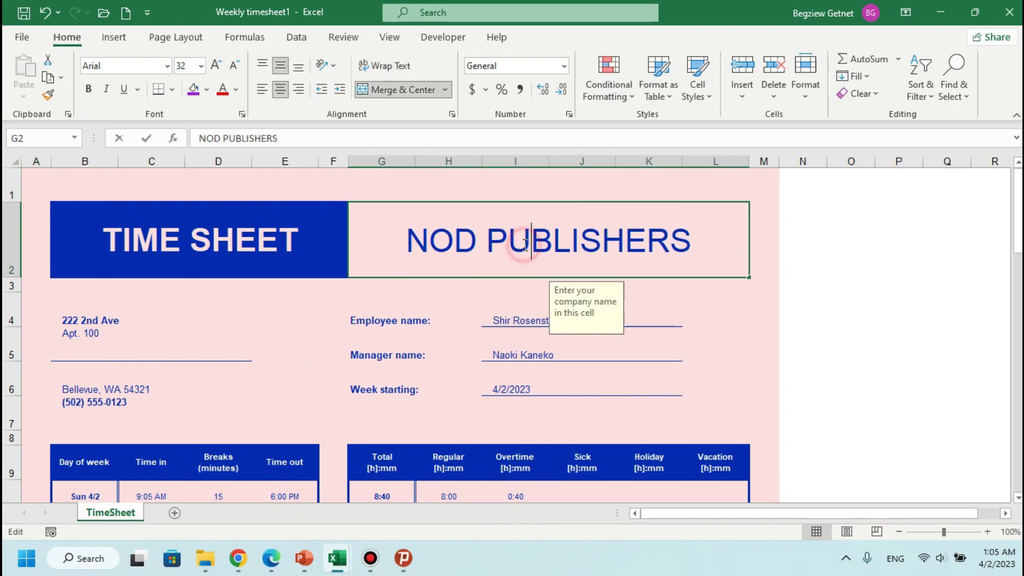
pyautogui.doubleClick(258, 246)
pyautogui.press('Return')
pyautogui.click(110, 235)
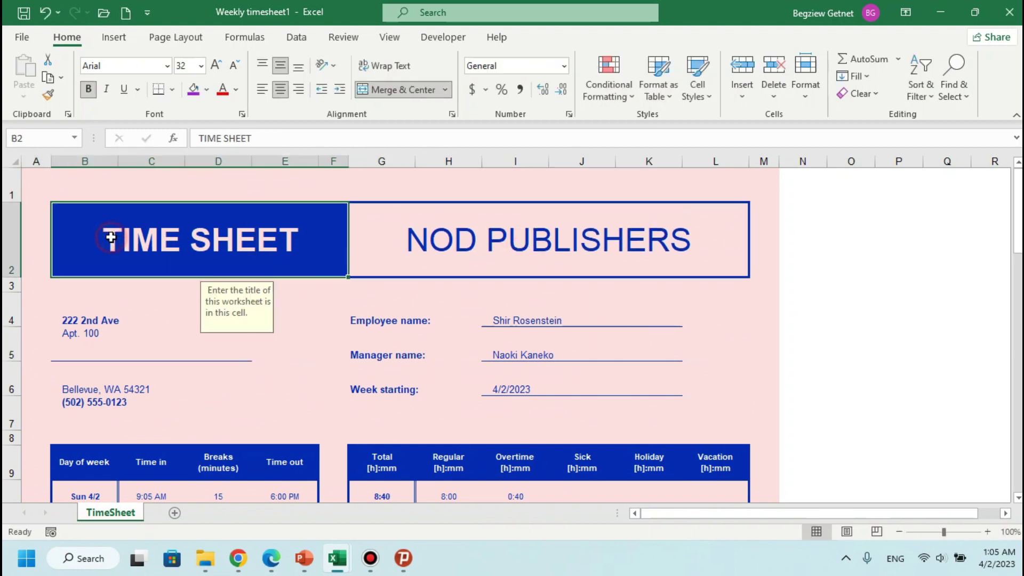
pyautogui.click(206, 89)
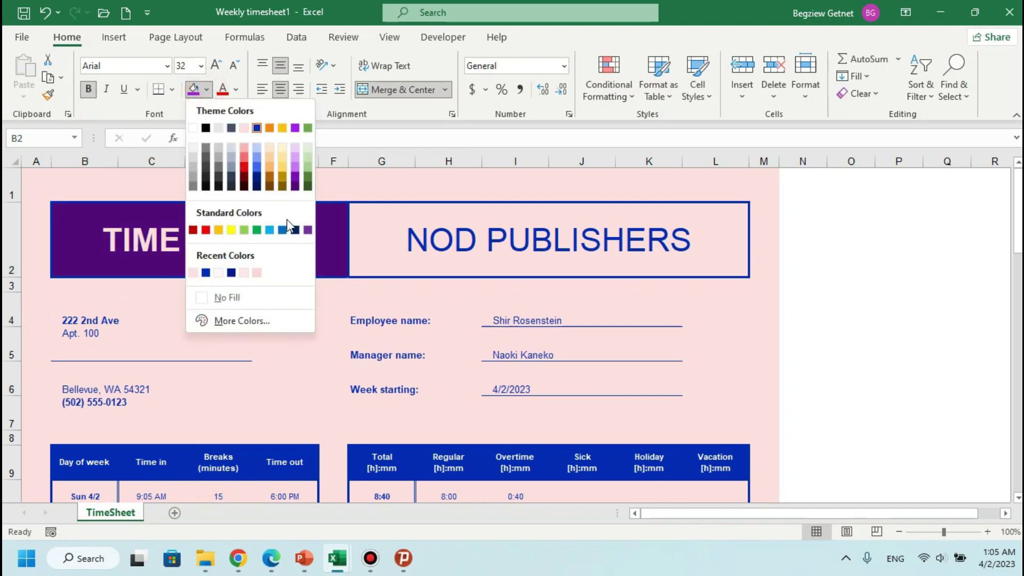
pyautogui.click(257, 230)
# Step: Replace the NOD PUBLISHERS title in G2 with 'My budget'
pyautogui.click(432, 238)
pyautogui.press('F2')
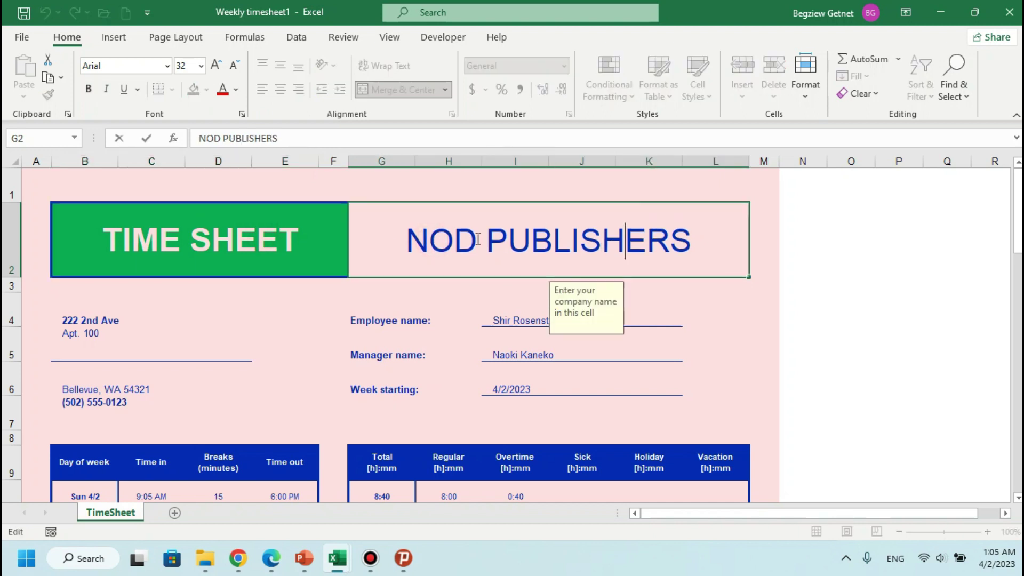
pyautogui.press('BackSpace')
pyautogui.press('BackSpace')
pyautogui.press('BackSpace')
pyautogui.press('BackSpace')
pyautogui.press('BackSpace')
pyautogui.press('BackSpace')
pyautogui.press('BackSpace')
pyautogui.press('BackSpace')
pyautogui.press('BackSpace')
pyautogui.press('BackSpace')
pyautogui.press('BackSpace')
pyautogui.press('BackSpace')
pyautogui.press('BackSpace')
pyautogui.press('BackSpace')
pyautogui.write('My budget')
pyautogui.click(473, 362)
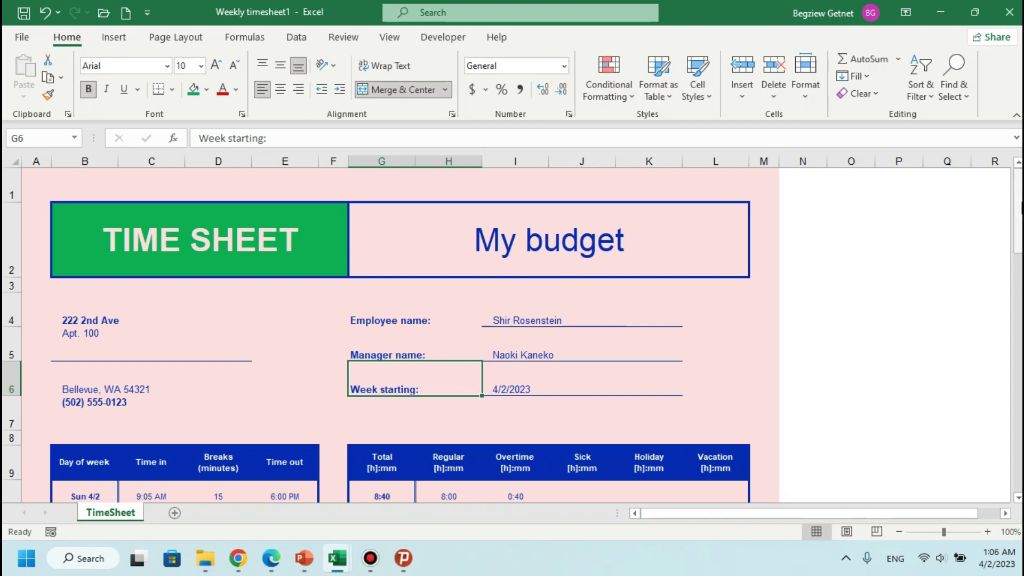
# Step: Scroll the timesheet, then show the Insert ribbon with its table, chart and add-in commands
pyautogui.scroll(-3, 1000, 189)
pyautogui.scroll(-2, 1000, 190)
pyautogui.scroll(5, 1000, 189)
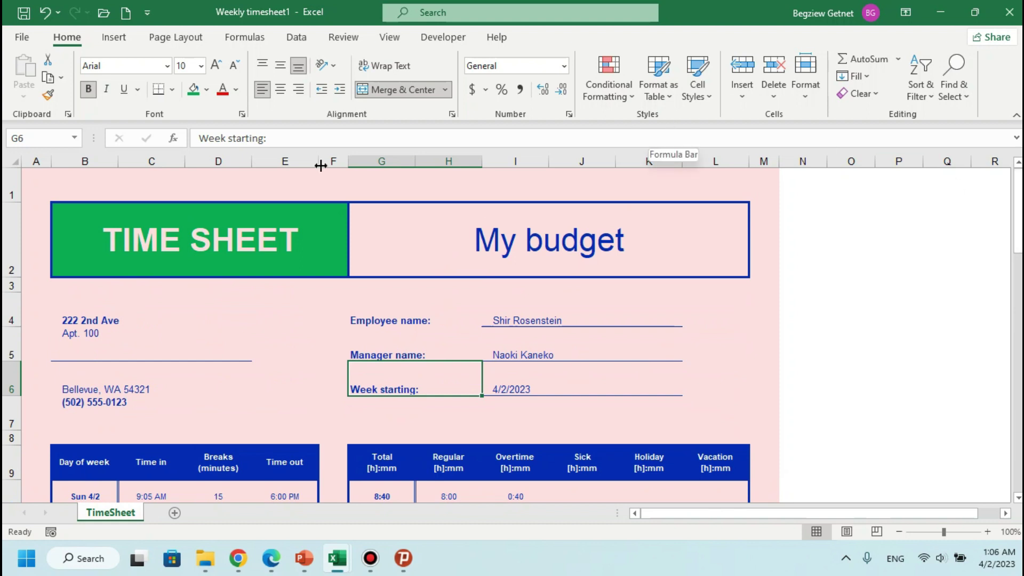
pyautogui.click(114, 37)
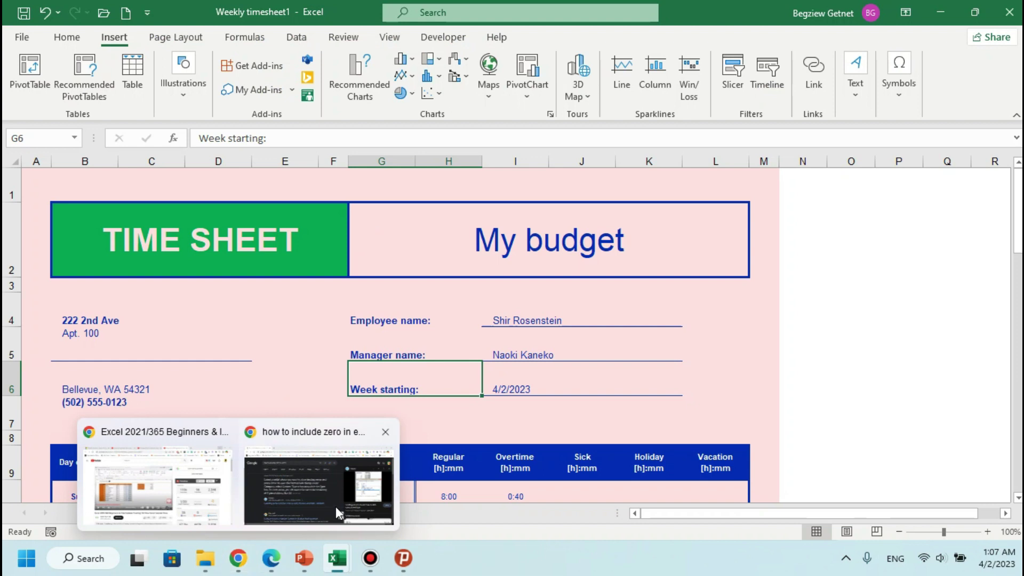
pyautogui.moveTo(238, 558)
pyautogui.click(320, 469)
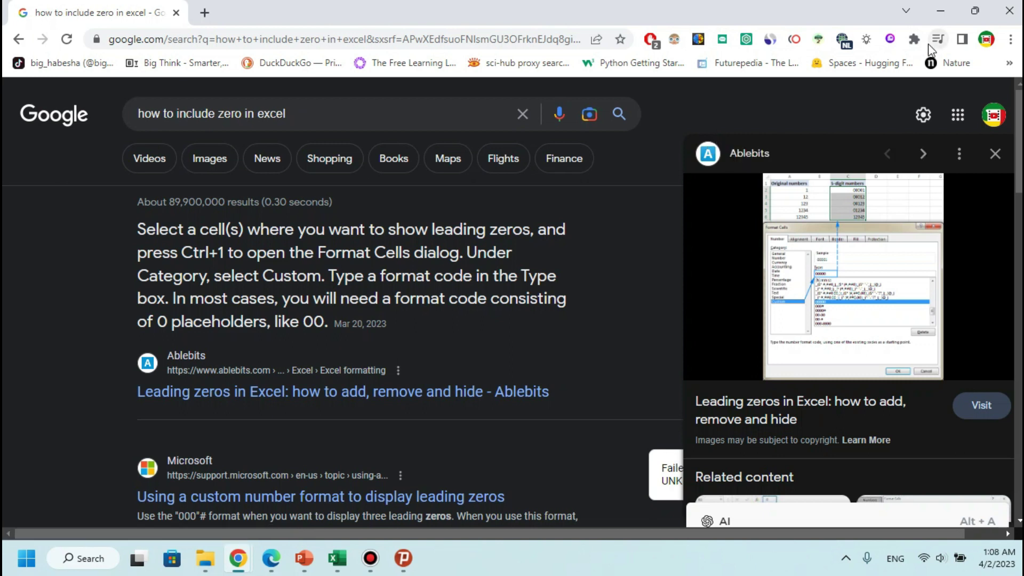
pyautogui.click(334, 568)
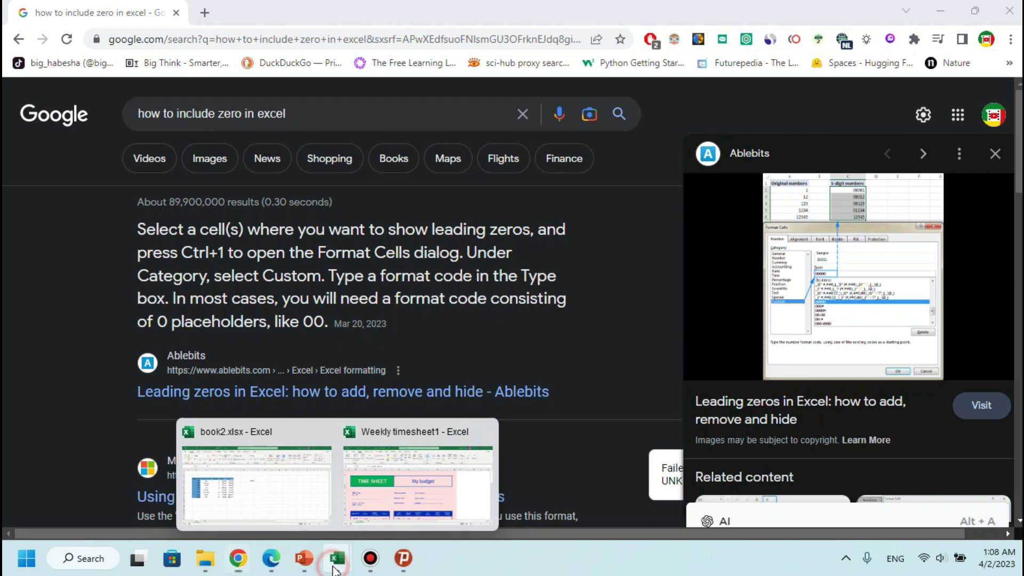
pyautogui.click(394, 519)
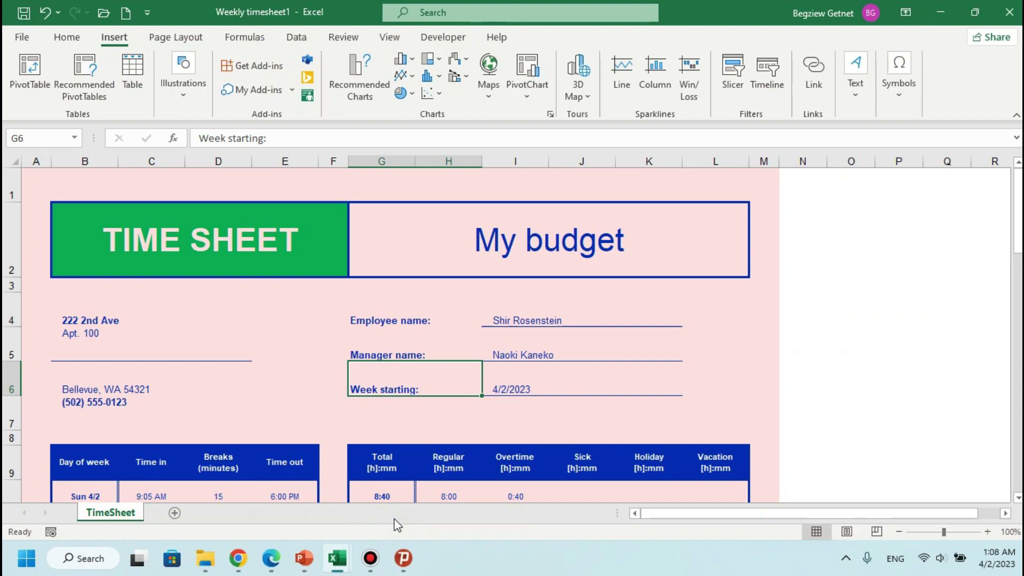
pyautogui.click(294, 90)
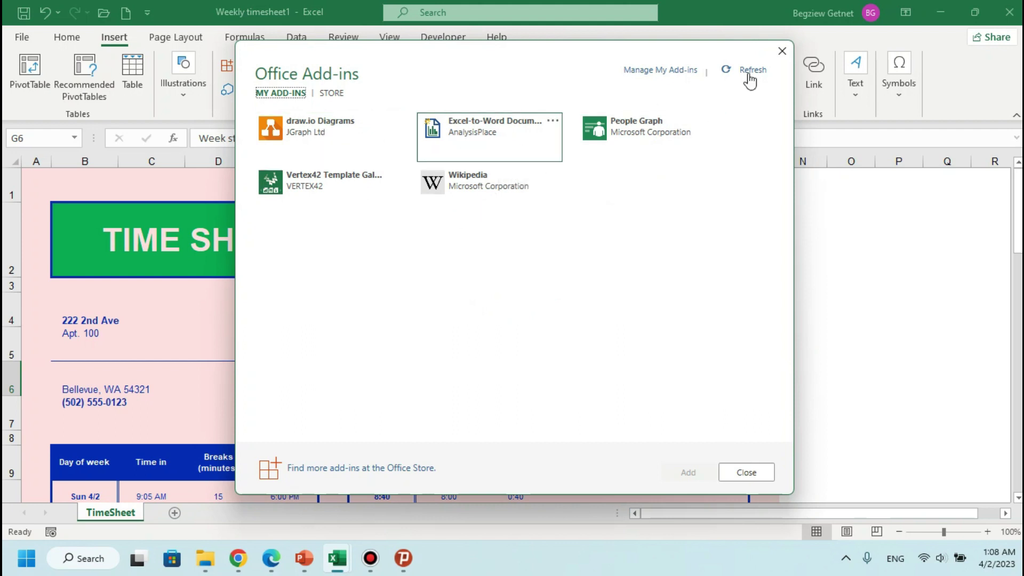
pyautogui.click(781, 52)
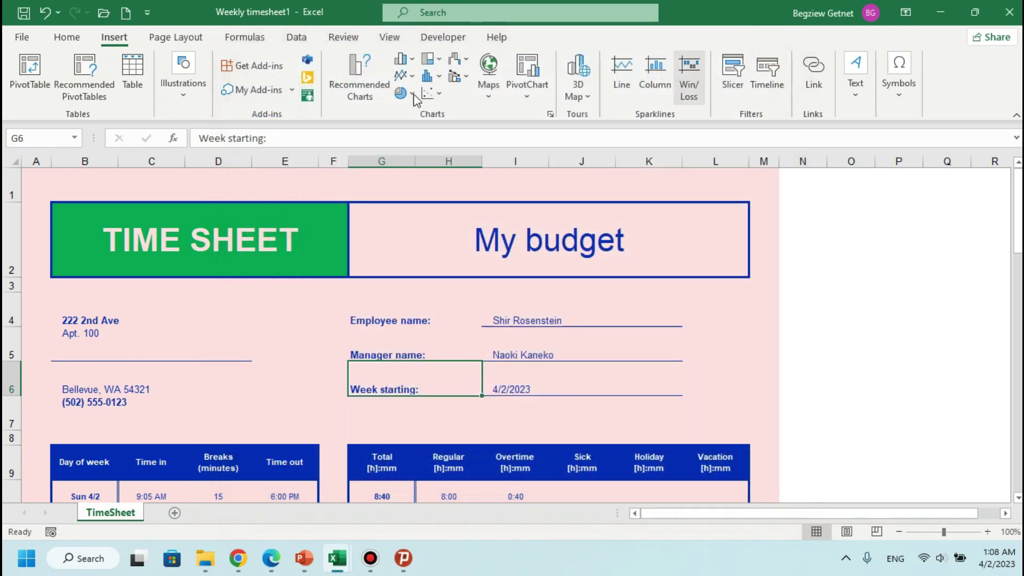
pyautogui.click(254, 71)
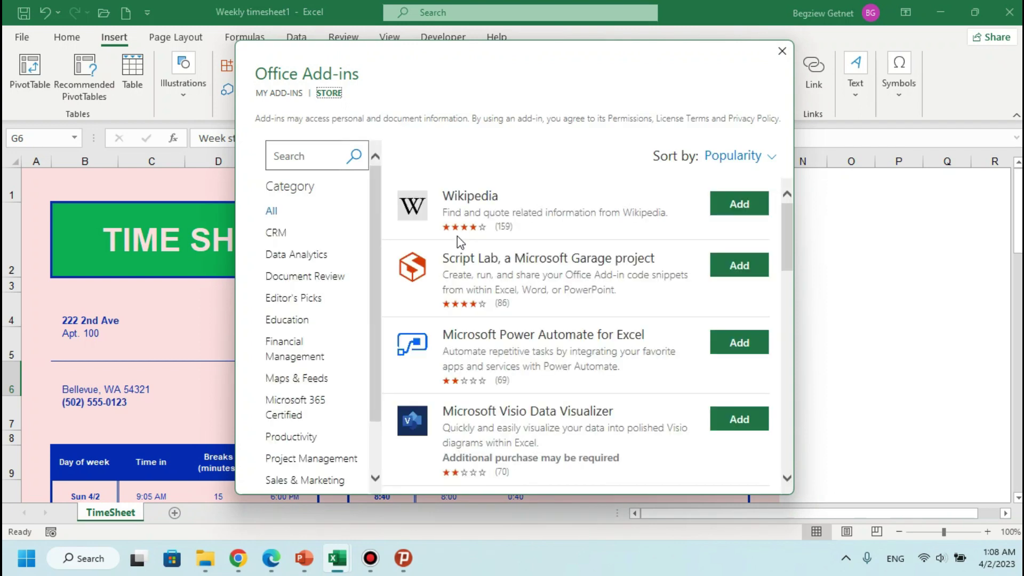
pyautogui.click(780, 48)
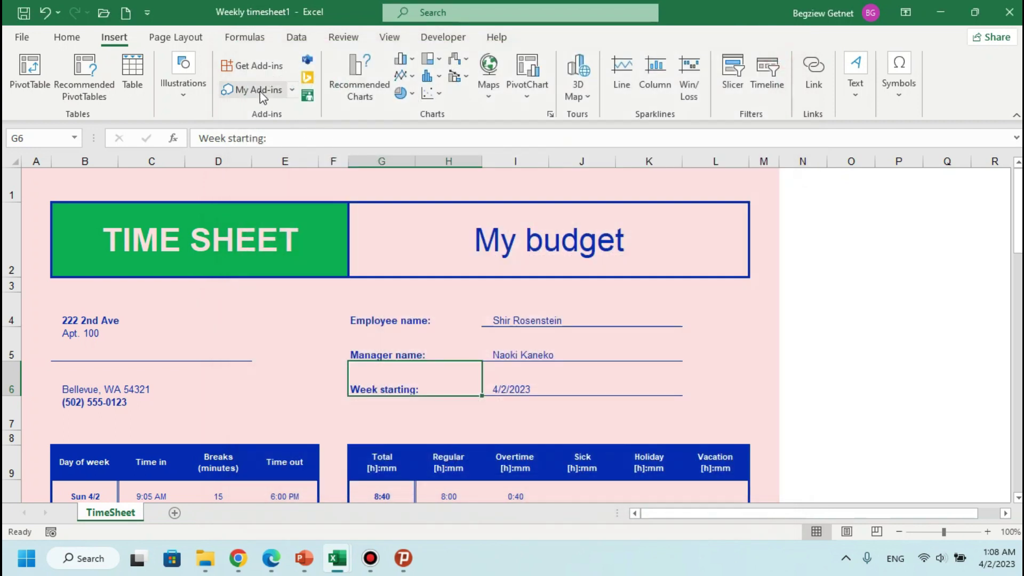
pyautogui.click(260, 91)
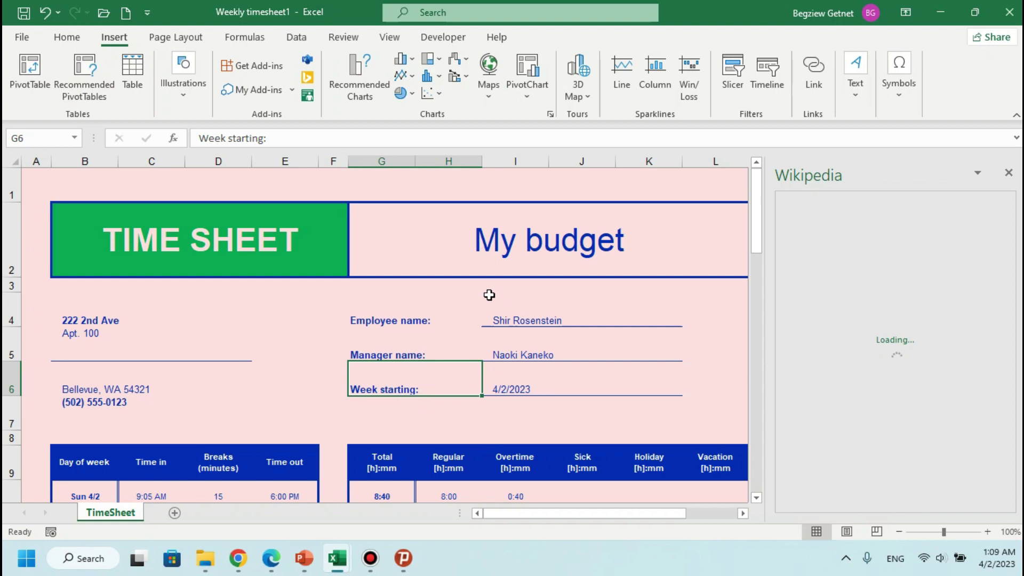
pyautogui.doubleClick(623, 241)
pyautogui.moveTo(623, 241); pyautogui.dragTo(531, 241)
pyautogui.scroll(-3, 1013, 362)
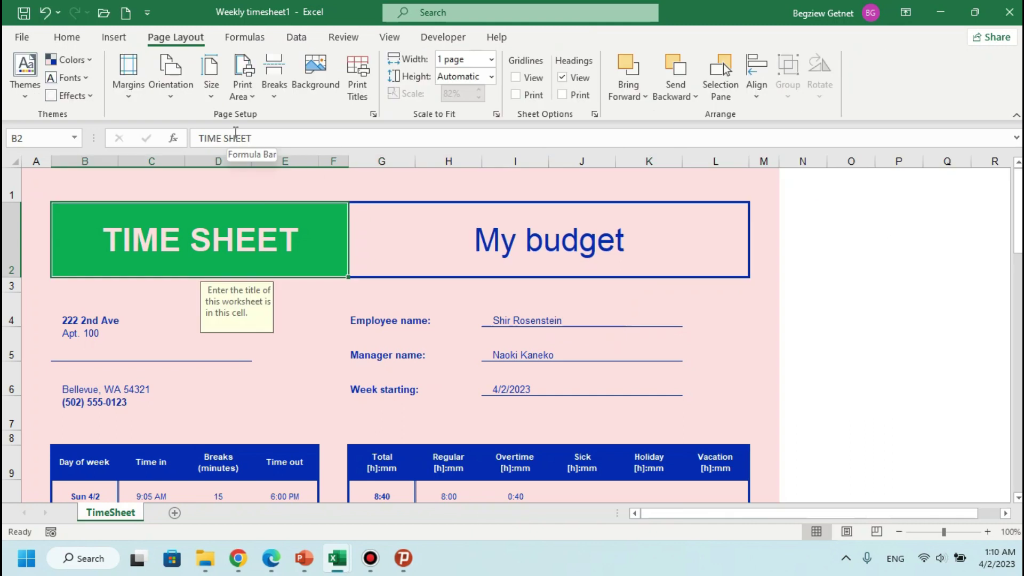
# Step: Open the Office Add-ins store from My Add-ins and browse the Data Analytics and Education categories
pyautogui.click(122, 39)
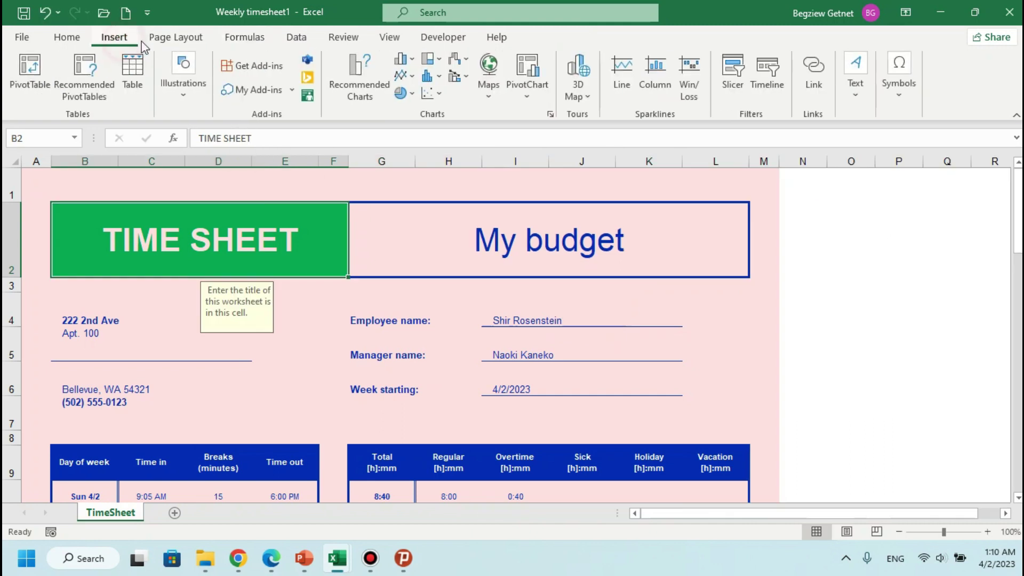
pyautogui.click(293, 90)
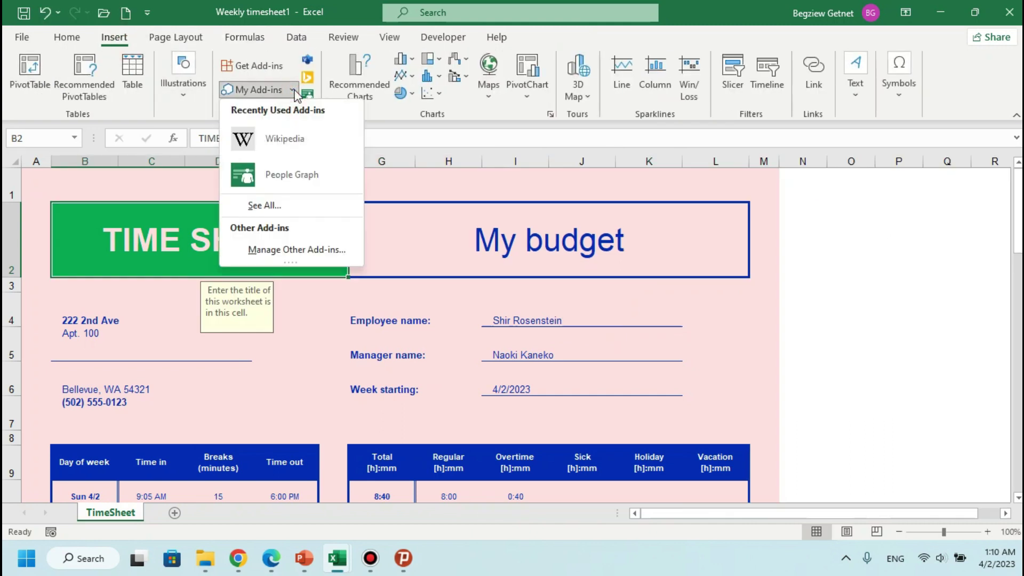
pyautogui.click(264, 69)
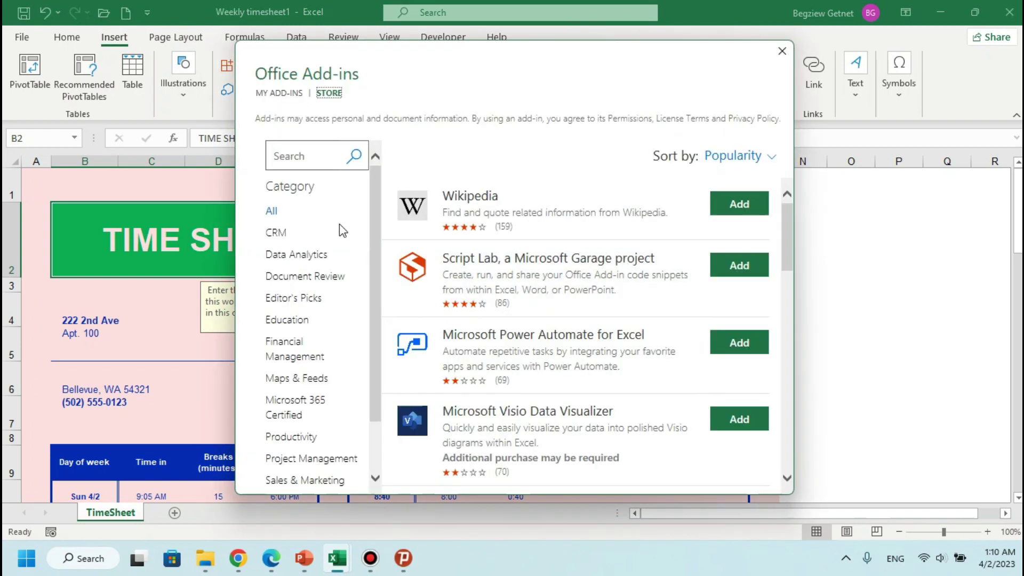
pyautogui.click(319, 257)
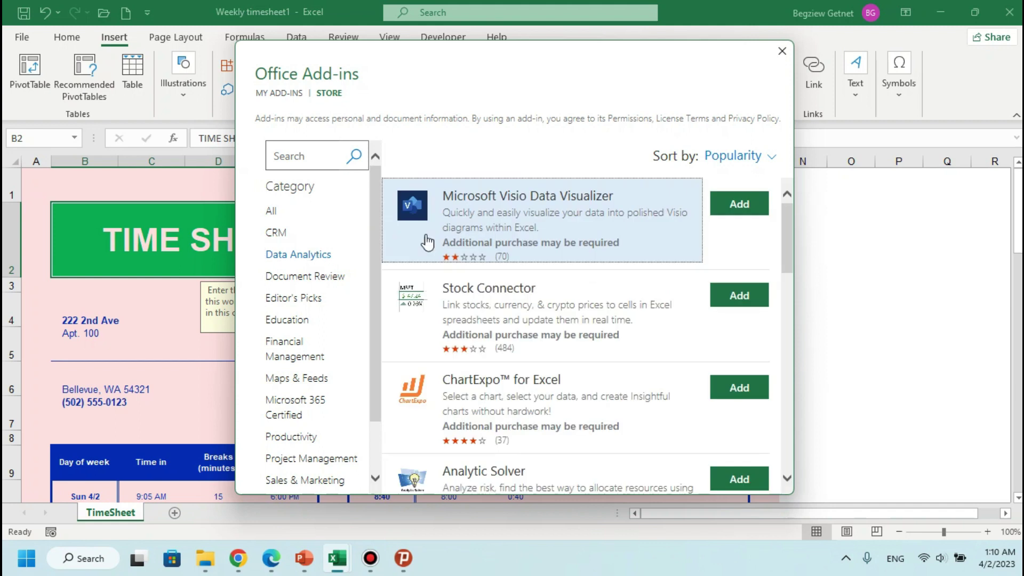
pyautogui.scroll(-10, 581, 320)
pyautogui.scroll(-1, 373, 288)
pyautogui.click(306, 307)
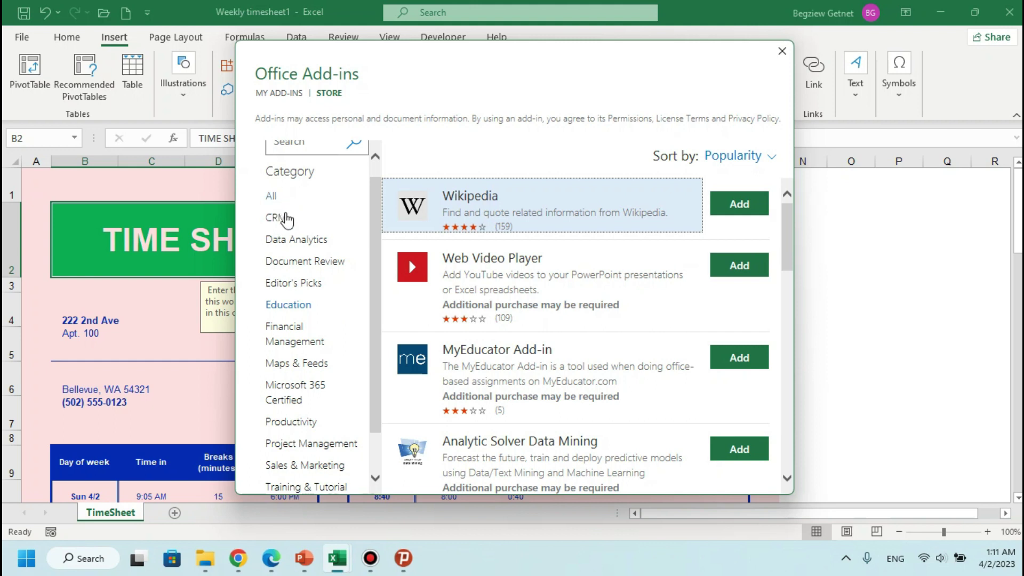
pyautogui.click(293, 244)
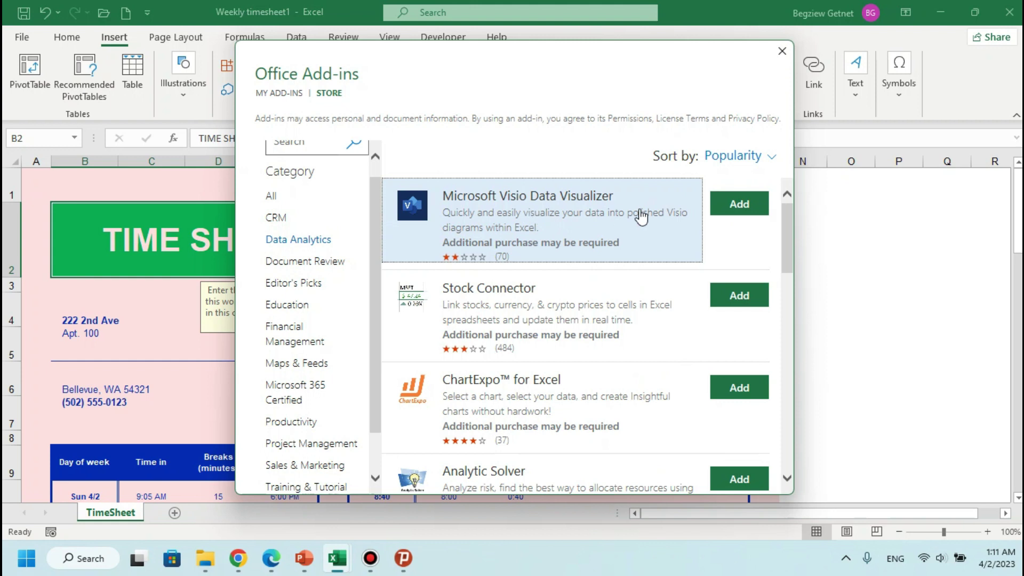
# Step: Cancel adding Microsoft Visio Data Visualizer, close the store, and show the installed add-ins
pyautogui.click(735, 206)
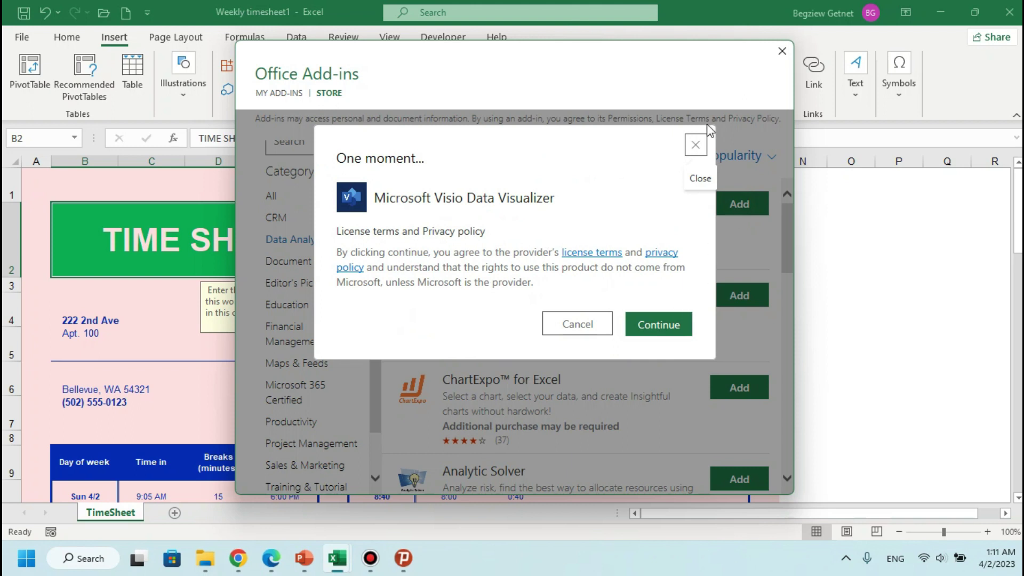
pyautogui.click(695, 145)
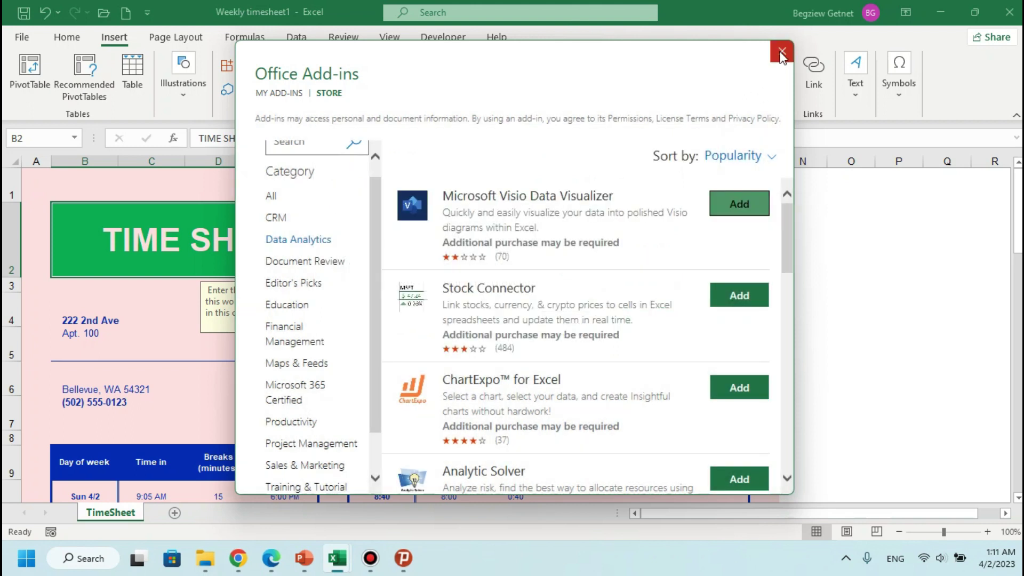
pyautogui.click(781, 53)
pyautogui.click(265, 92)
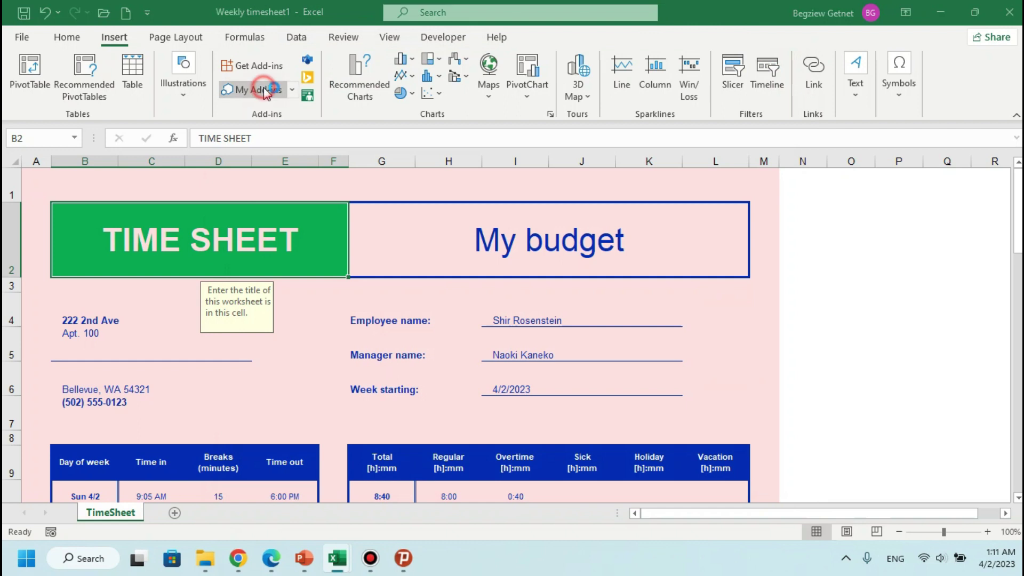